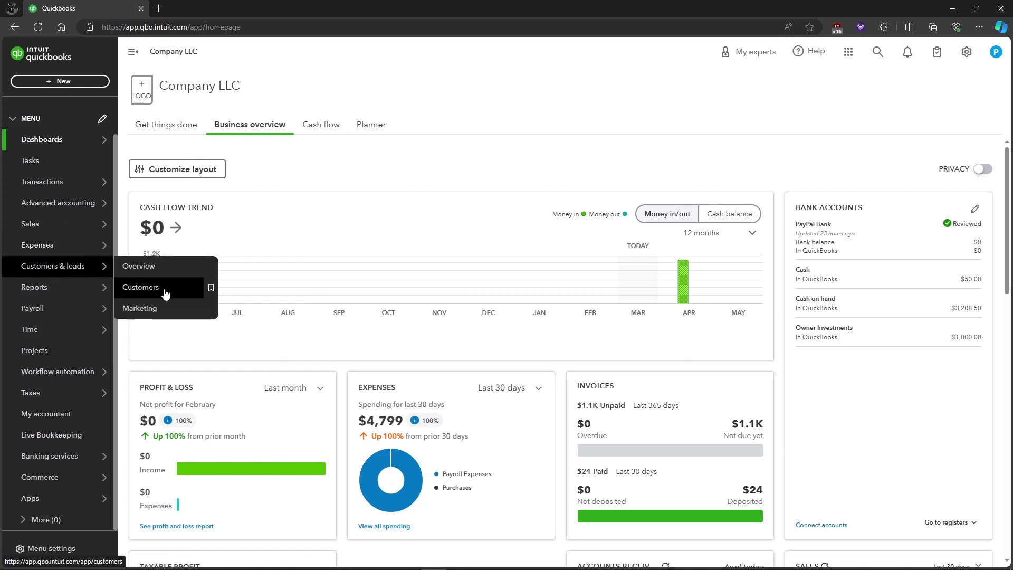
Step: Go to the Customers list under Customers & leads in the left menu
click(141, 286)
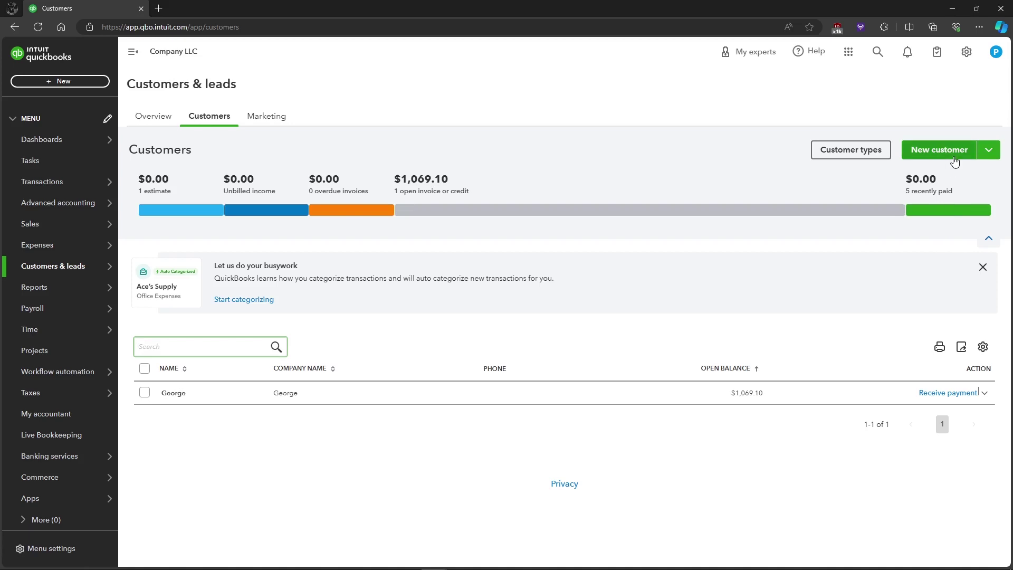
Step: Create a new customer with company Company Example 1, first name George, last name Stephen
click(939, 150)
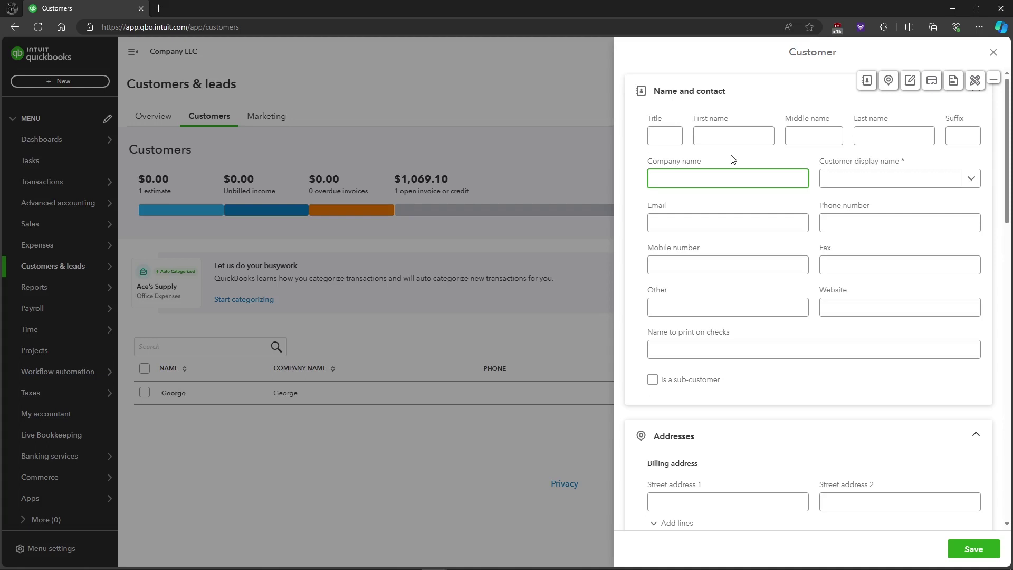
text(Company Examp)
text(le 1)
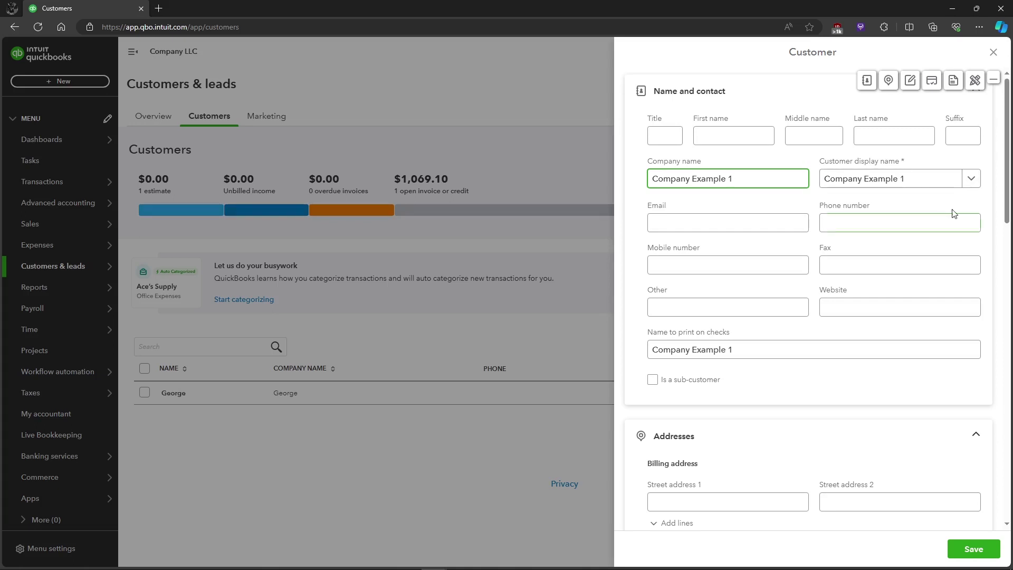
click(926, 179)
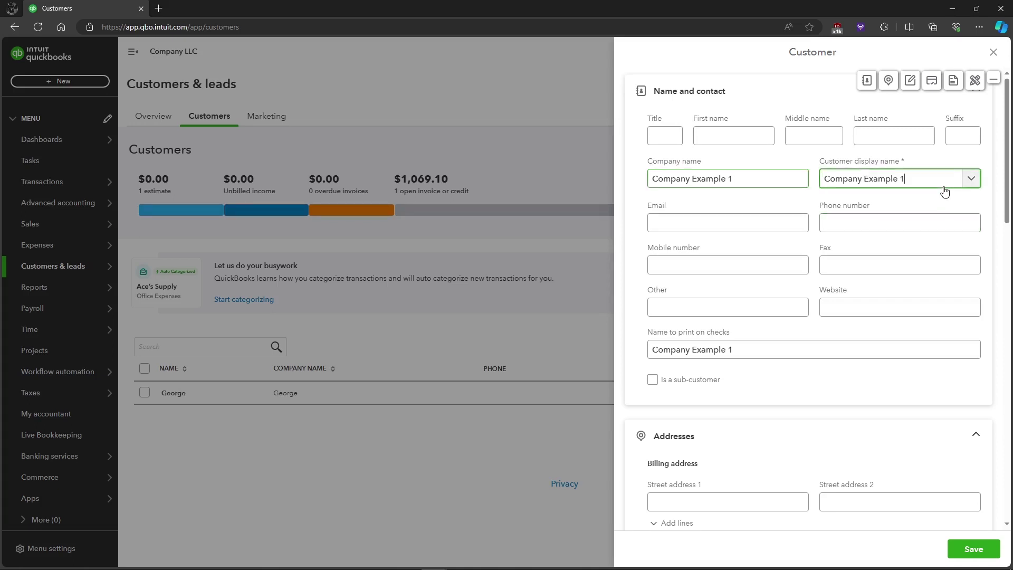
double_click(918, 178)
click(752, 217)
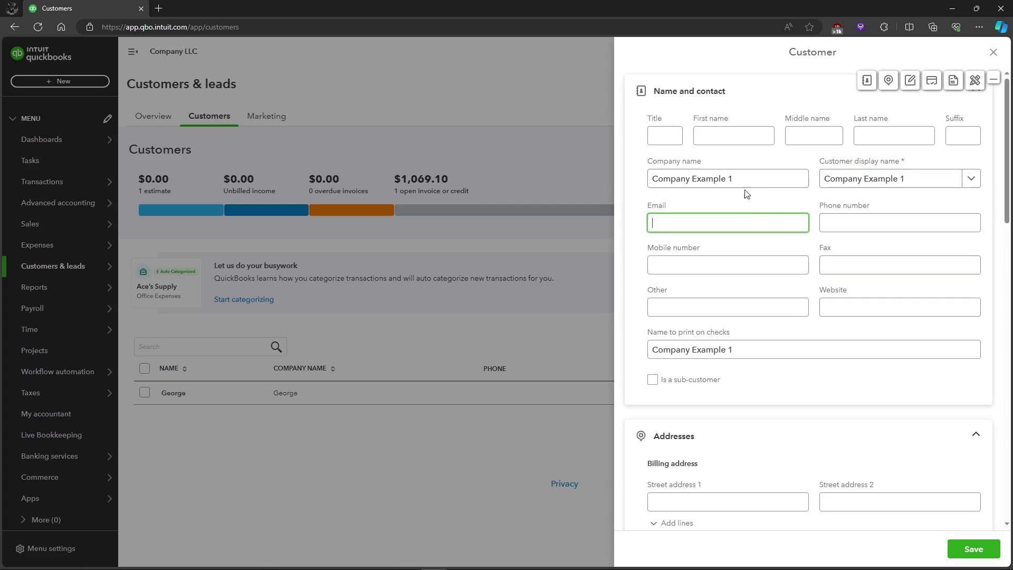
click(728, 136)
text(F)
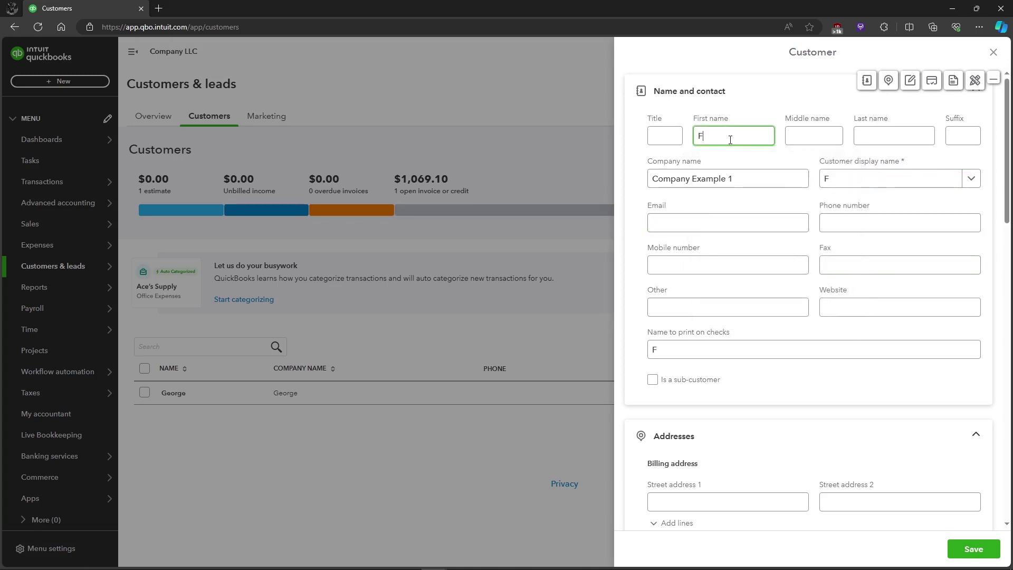
key(BackSpace)
text(G)
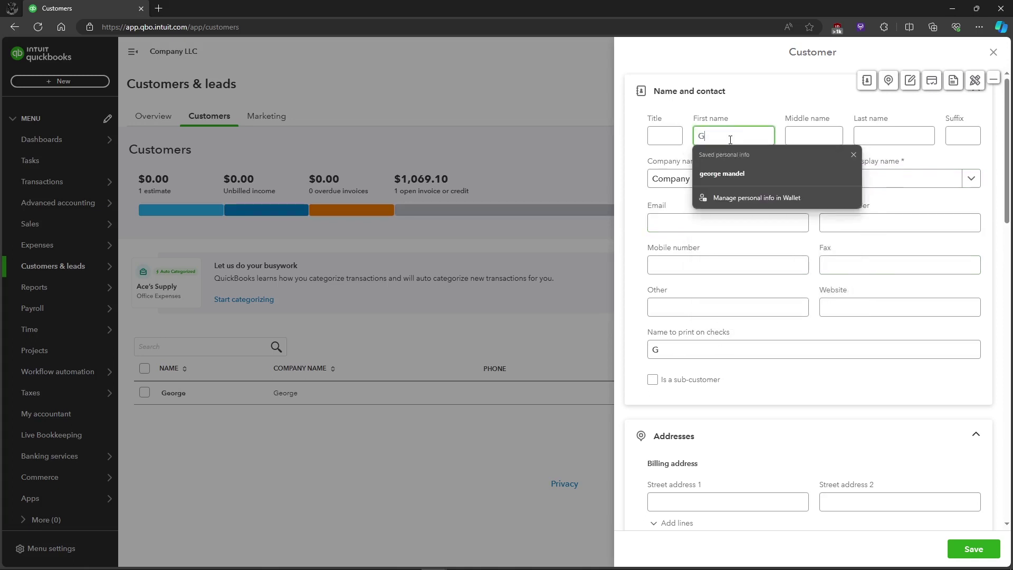
text(eorge)
click(882, 103)
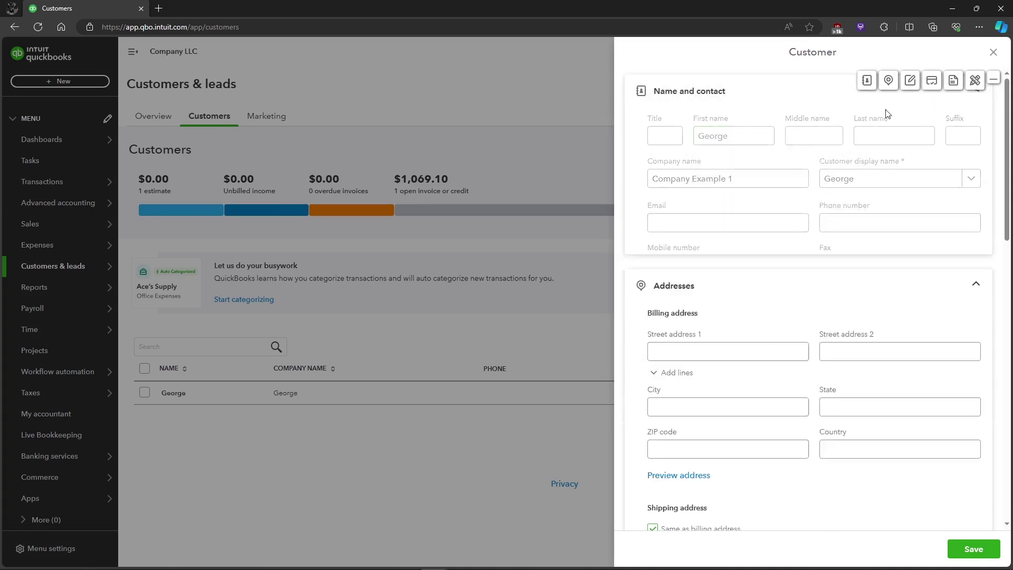
click(830, 95)
click(875, 141)
text(ws)
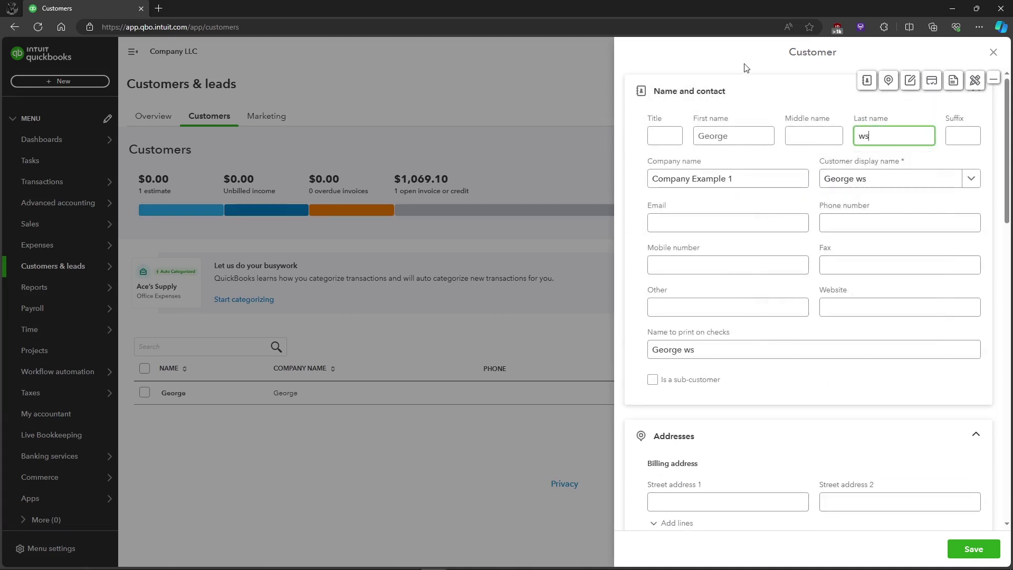
key(BackSpace)
text(Stephen)
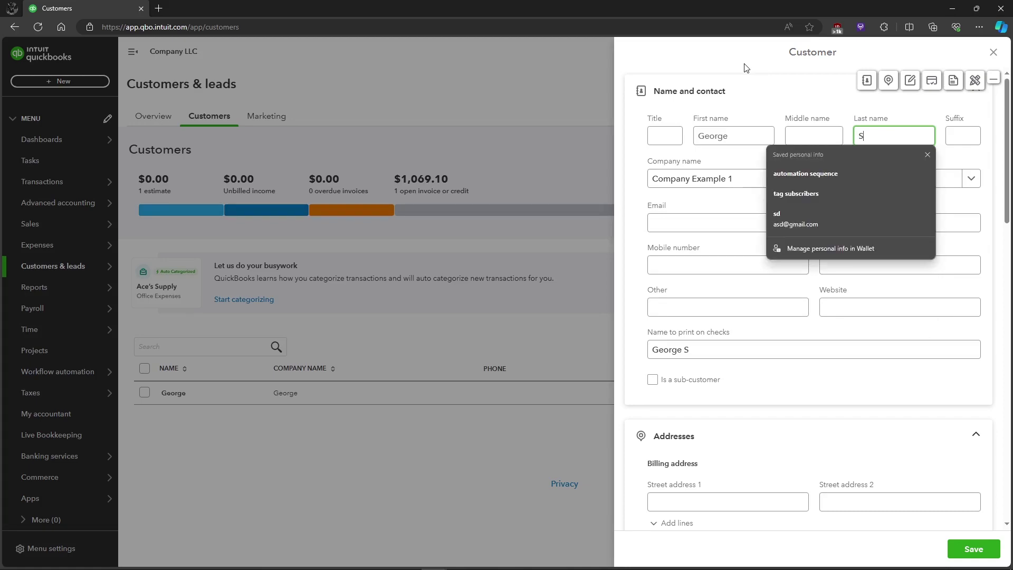
scroll(756, 253, down, 3)
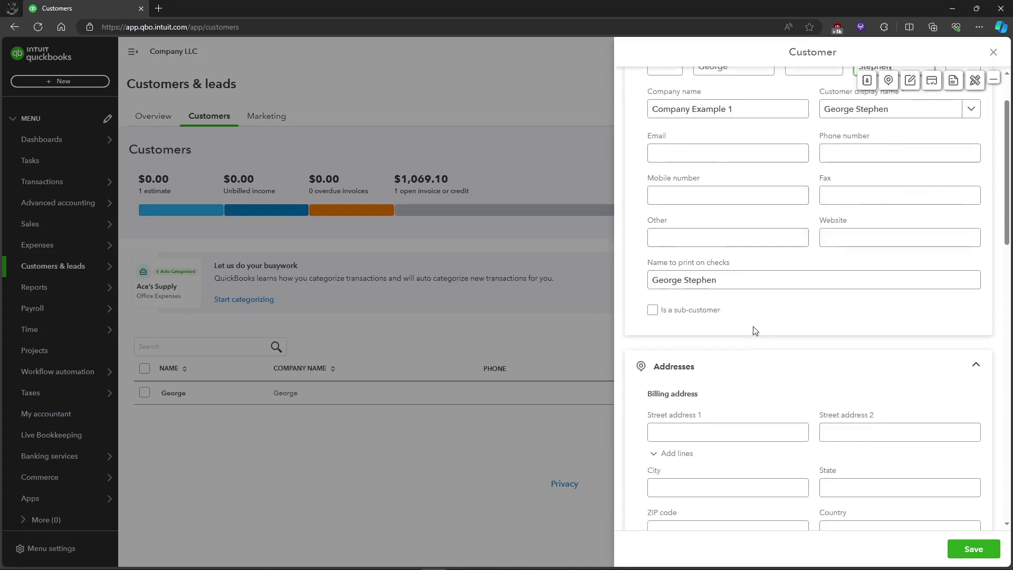
scroll(760, 317, down, 3)
scroll(779, 317, up, 2)
scroll(779, 318, up, 3)
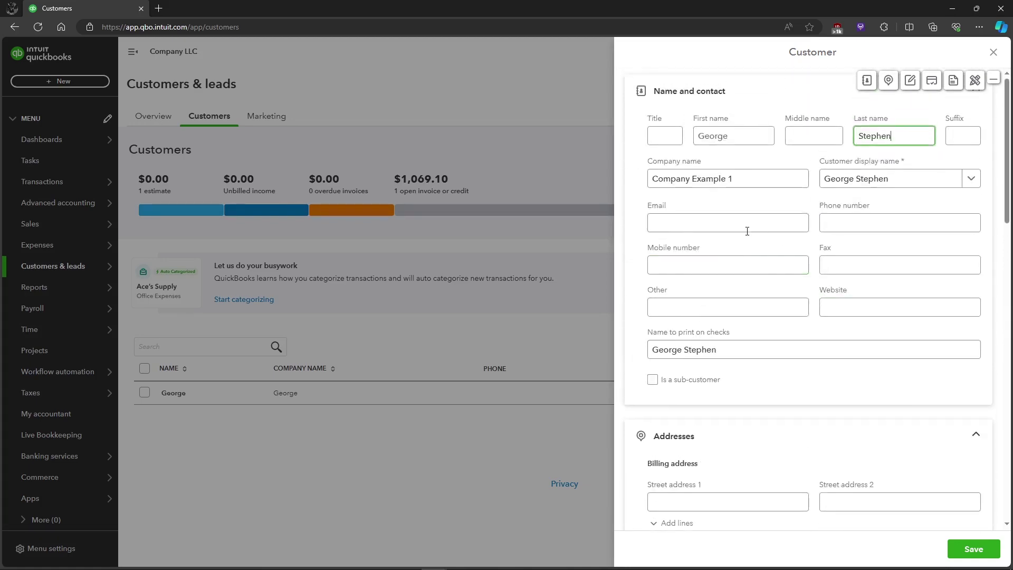
scroll(772, 285, down, 5)
scroll(769, 282, down, 3)
scroll(769, 282, down, 3)
scroll(752, 274, down, 2)
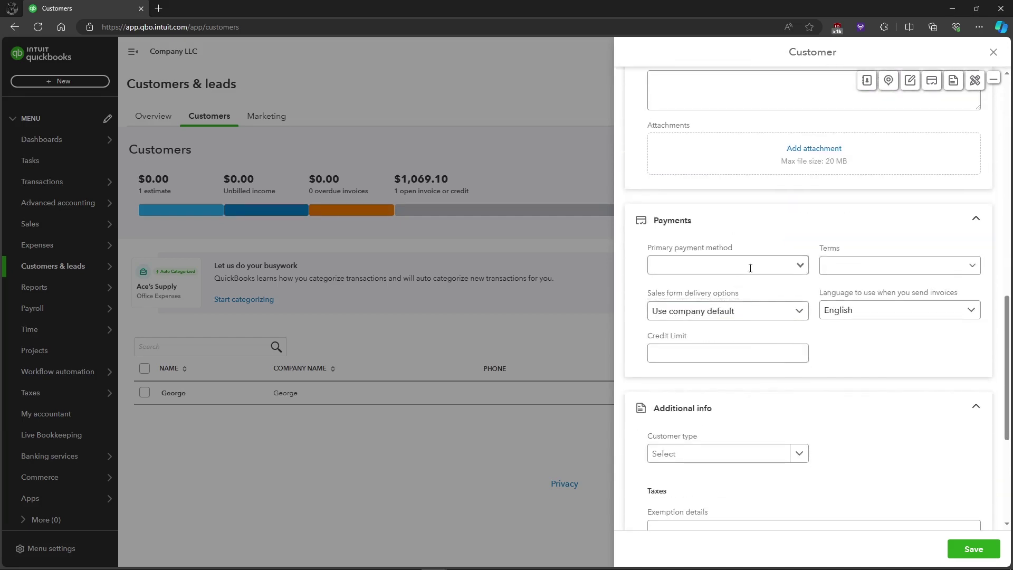
Step: Choose Cash as the customer's primary payment method
click(800, 265)
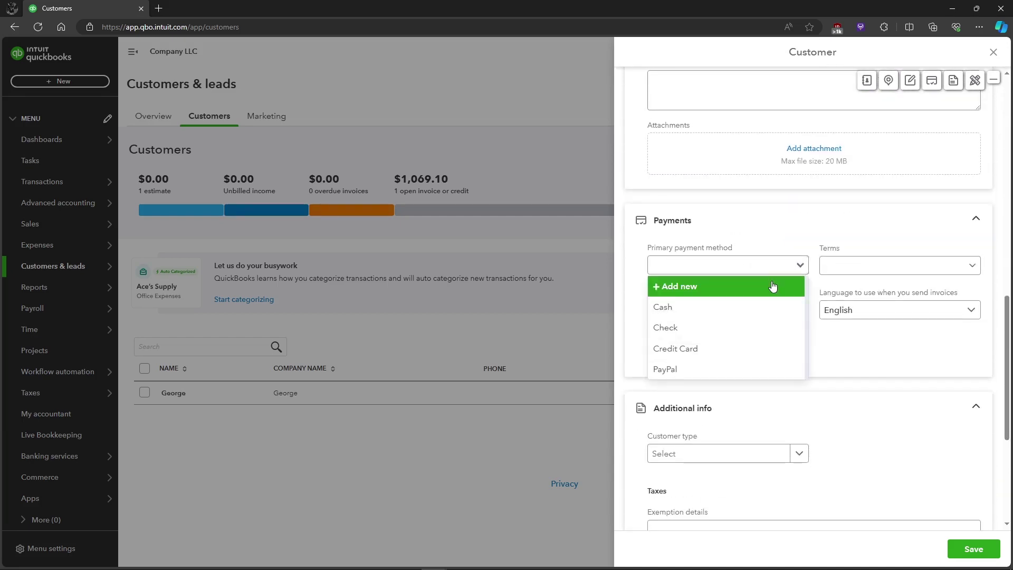
click(744, 311)
scroll(843, 336, down, 2)
scroll(808, 285, down, 1)
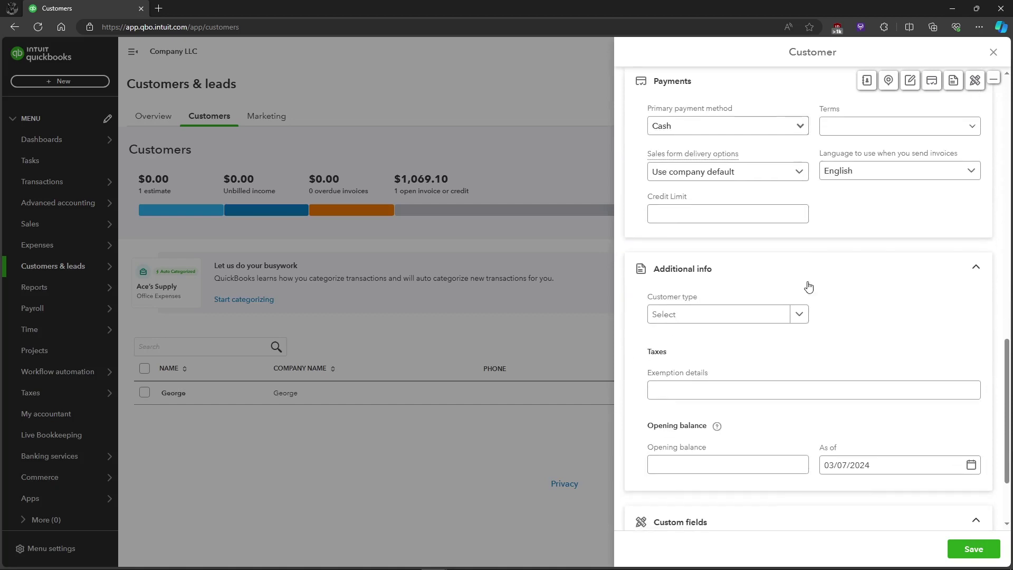
scroll(791, 238, up, 2)
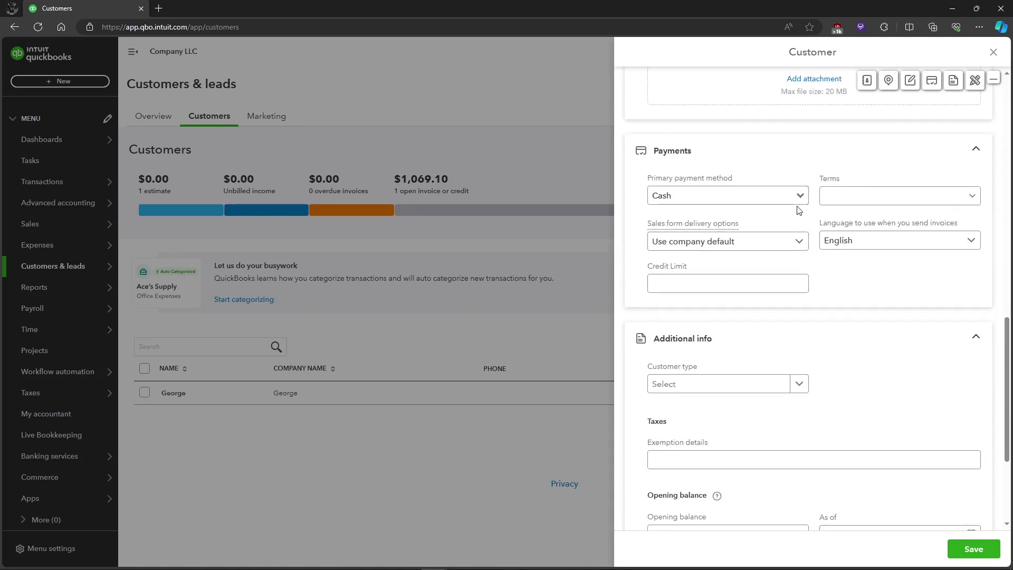
scroll(798, 210, down, 2)
scroll(815, 238, down, 2)
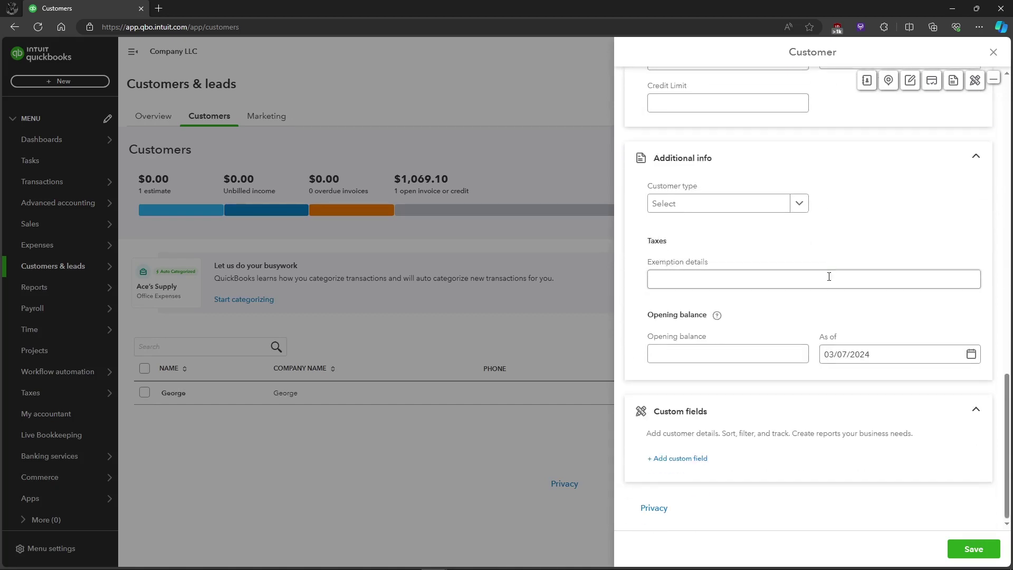
click(973, 548)
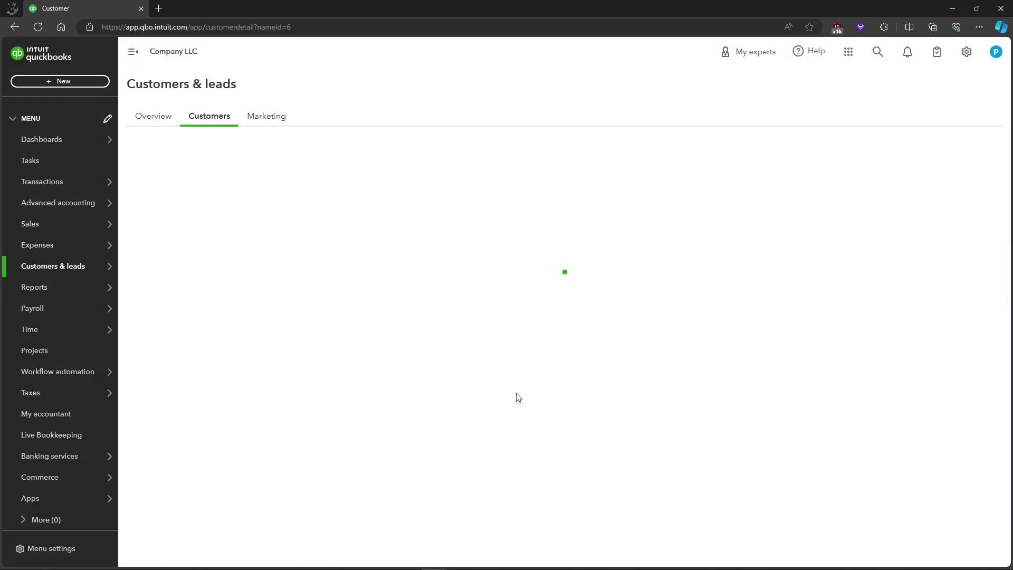